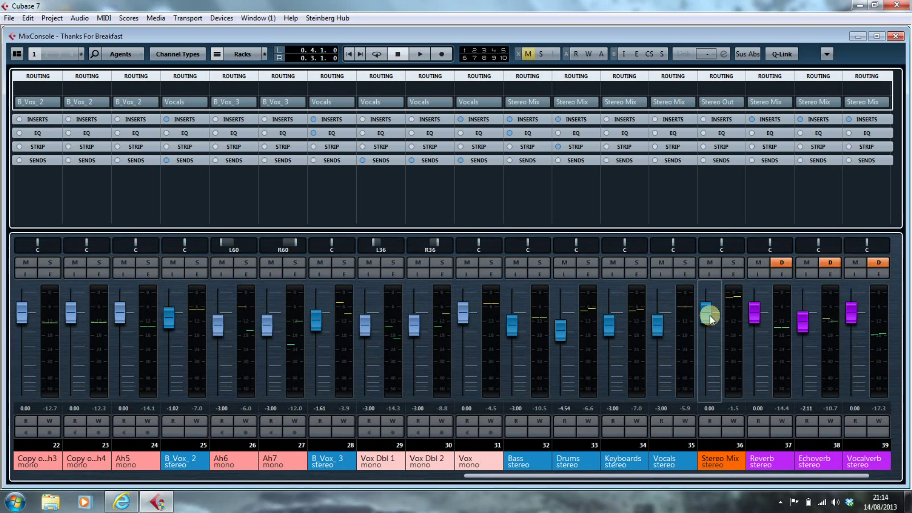
- Rename the Stereo Mix group channel as Sub Mix
{"action": "left_click", "coordinate": [474, 322]}
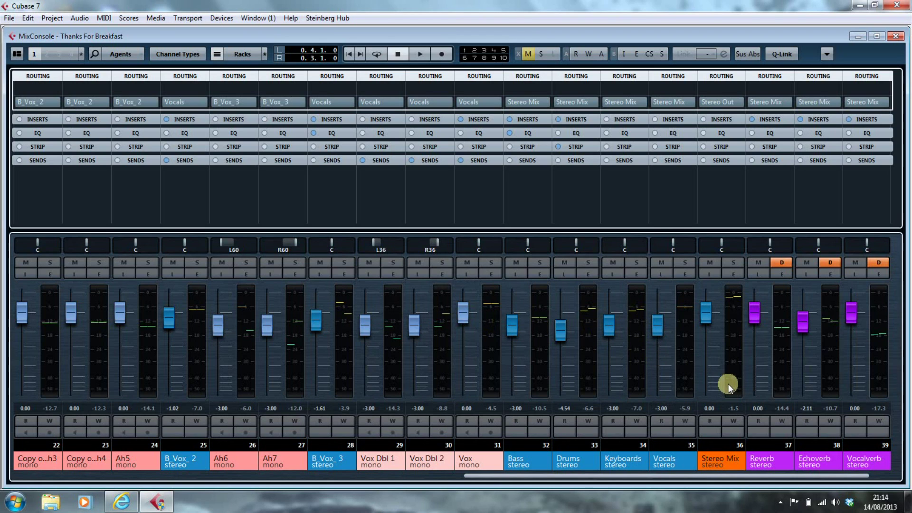
{"action": "double_click", "coordinate": [713, 458]}
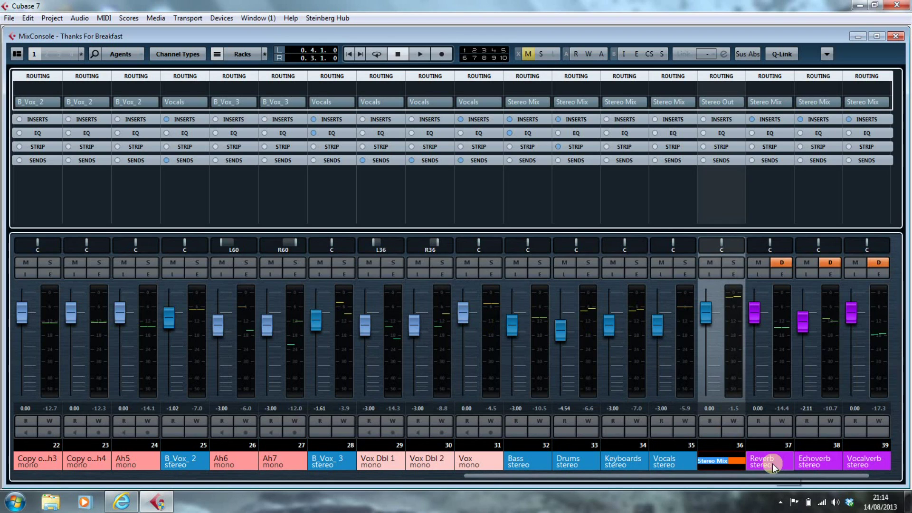
{"action": "type", "text": "Sub Mix"}
{"action": "key", "text": "Return"}
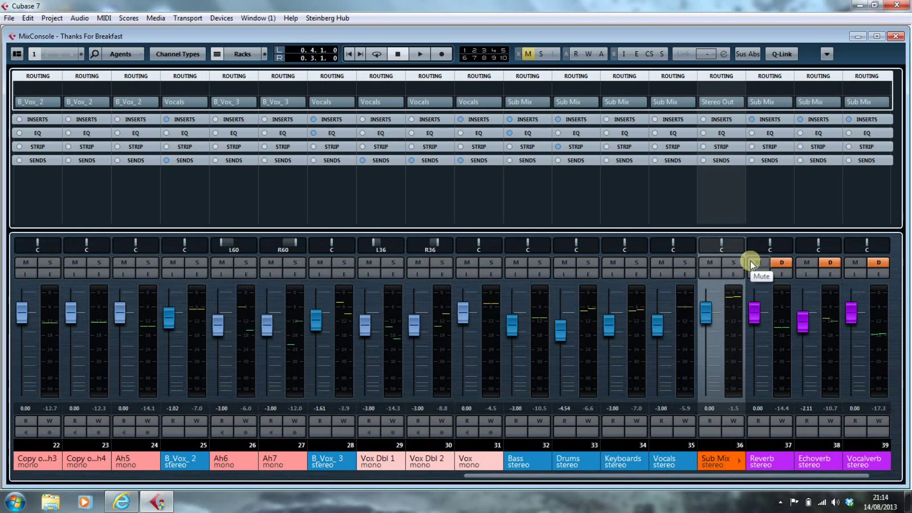
- Add two stereo group channel tracks below the Sub Mix track in the project
{"action": "key", "text": "F3"}
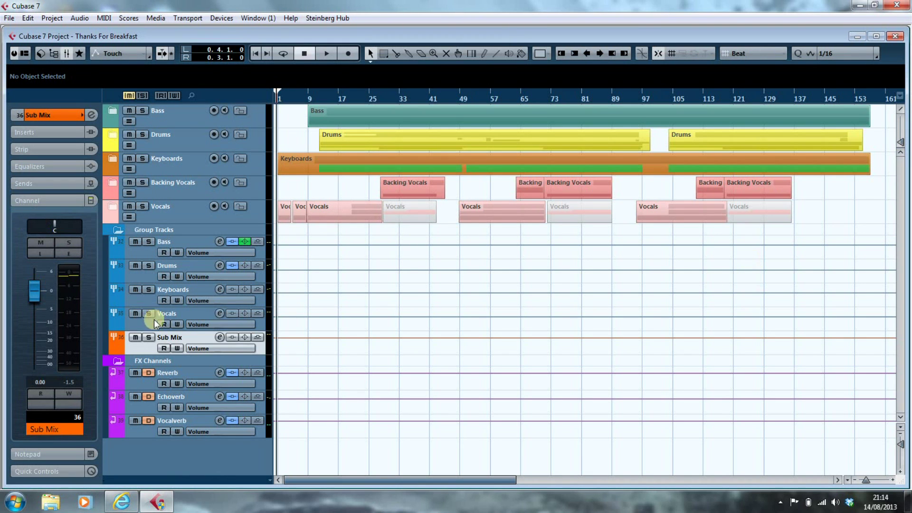
{"action": "right_click", "coordinate": [185, 338]}
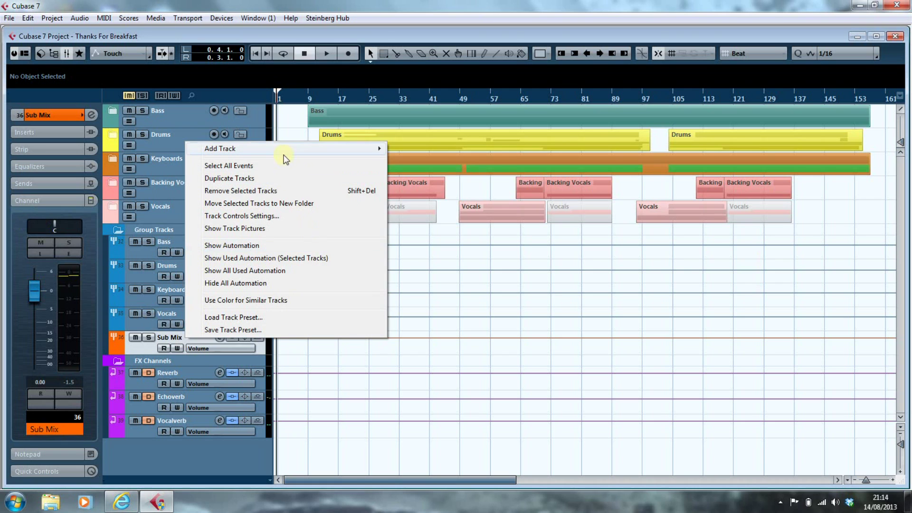
{"action": "mouse_move", "coordinate": [285, 154]}
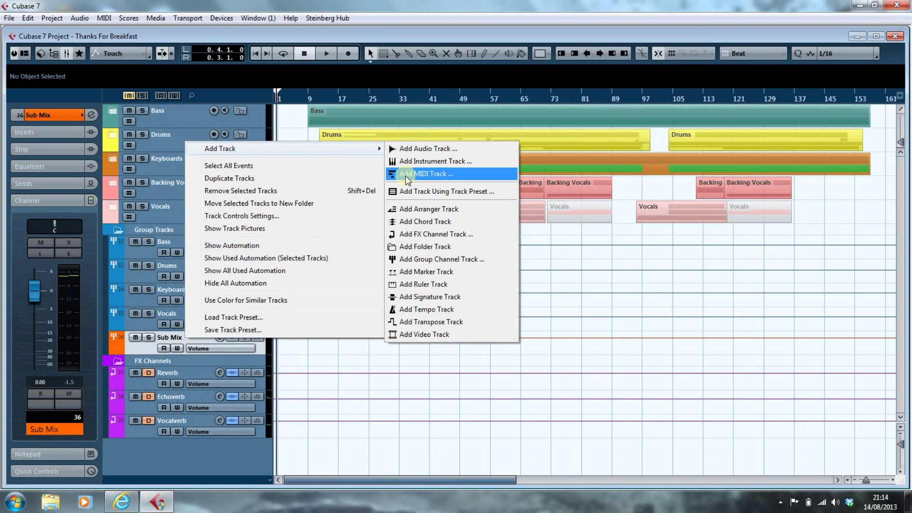
{"action": "left_click", "coordinate": [407, 263]}
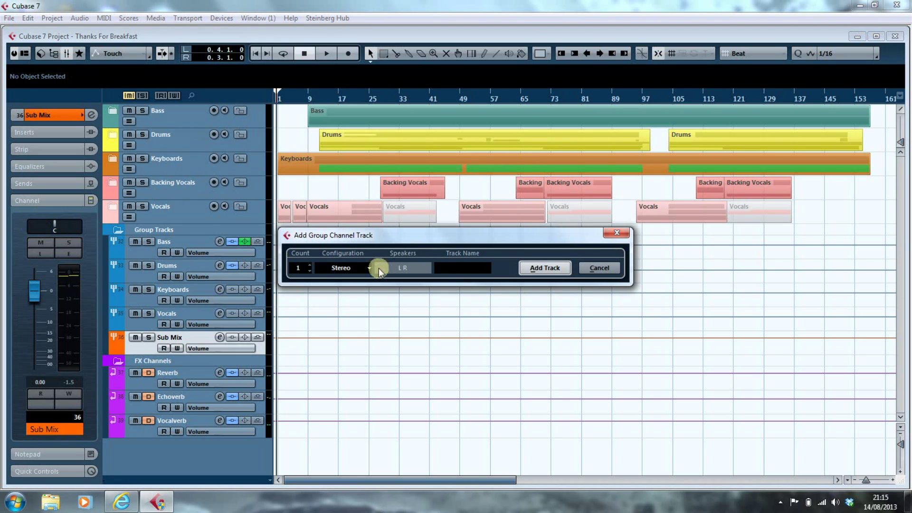
{"action": "scroll", "coordinate": [312, 269], "scroll_direction": "up", "scroll_amount": 1}
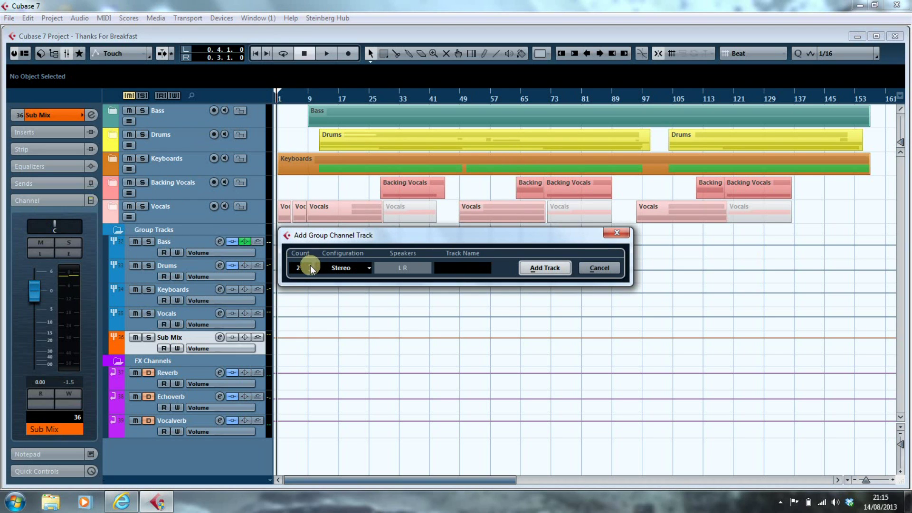
{"action": "left_click", "coordinate": [534, 267]}
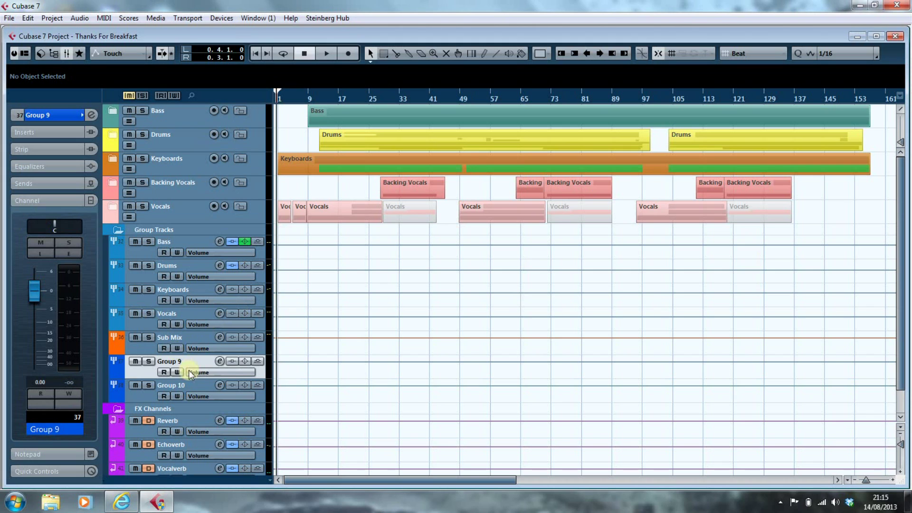
- Rename the first new group track as Vocal Rider and the second as Stereo Mix
{"action": "double_click", "coordinate": [180, 361]}
{"action": "type", "text": "Vocal Rid"}
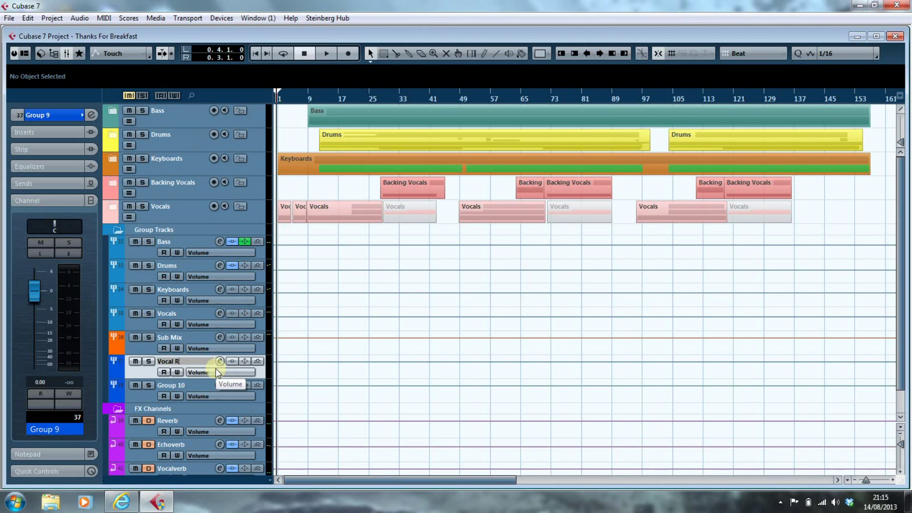
{"action": "key", "text": "Return"}
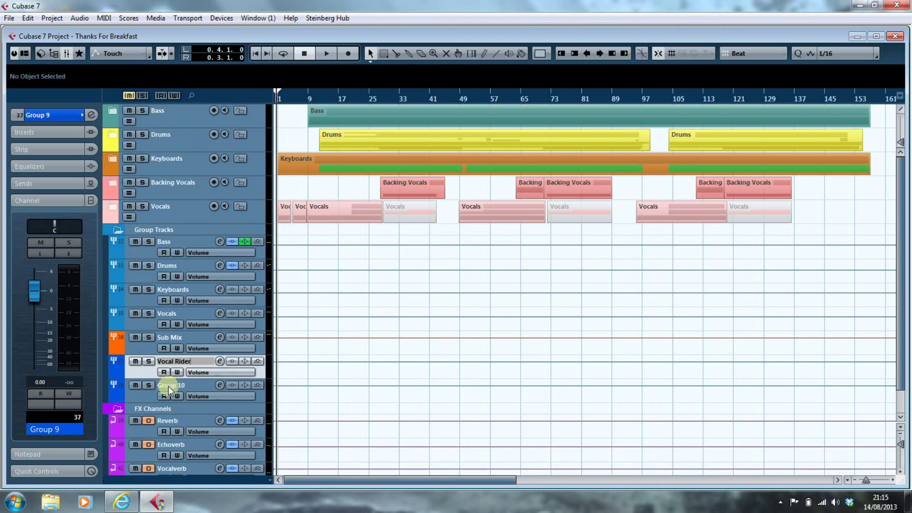
{"action": "double_click", "coordinate": [168, 386]}
{"action": "type", "text": "Stereo Mix"}
{"action": "key", "text": "Return"}
- Colour the Vocal Rider and Stereo Mix group tracks with the orange Stereo Mix colour
{"action": "left_click", "coordinate": [201, 362]}
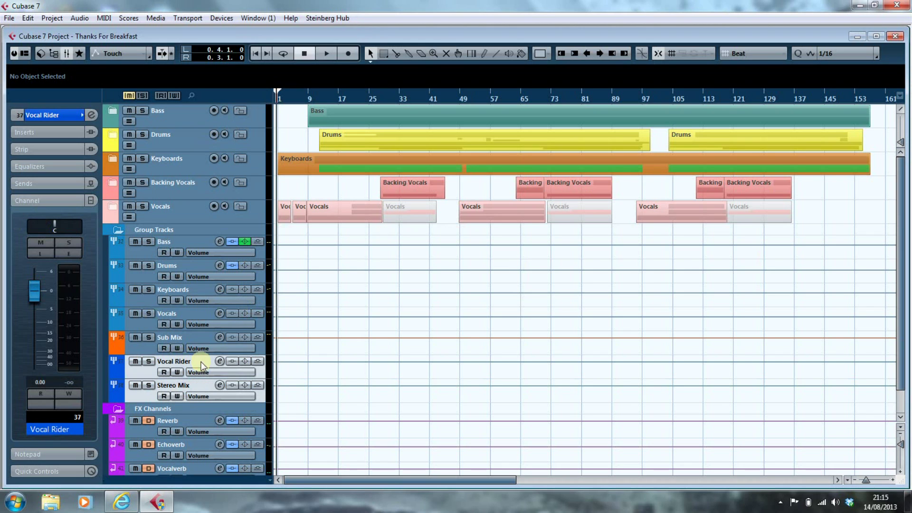
{"action": "left_click", "coordinate": [546, 56]}
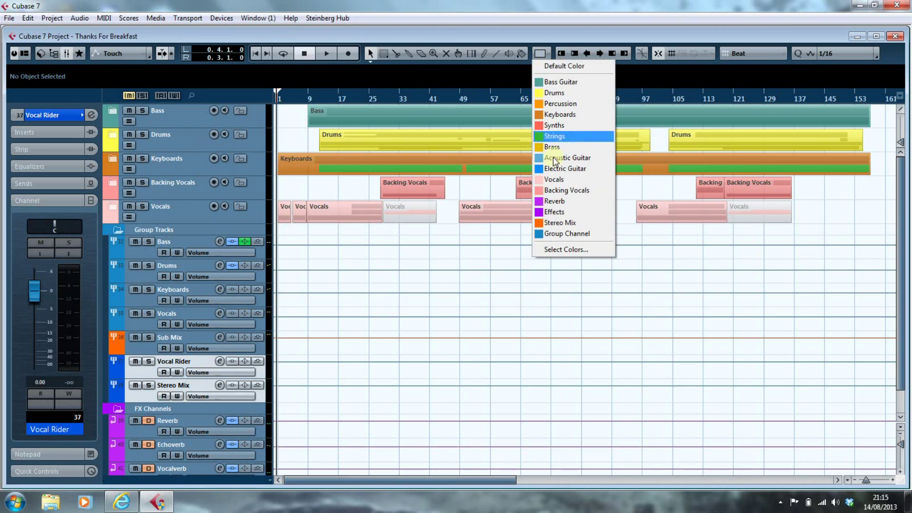
{"action": "left_click", "coordinate": [559, 227]}
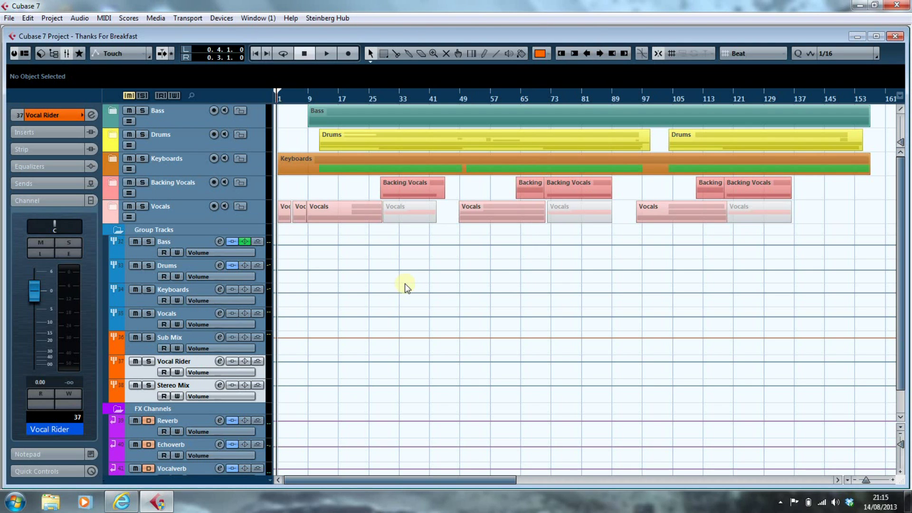
- In the MixConsole, route the outputs of the Sub Mix and Vocal Rider channels to the Stereo Mix group
{"action": "key", "text": "F3"}
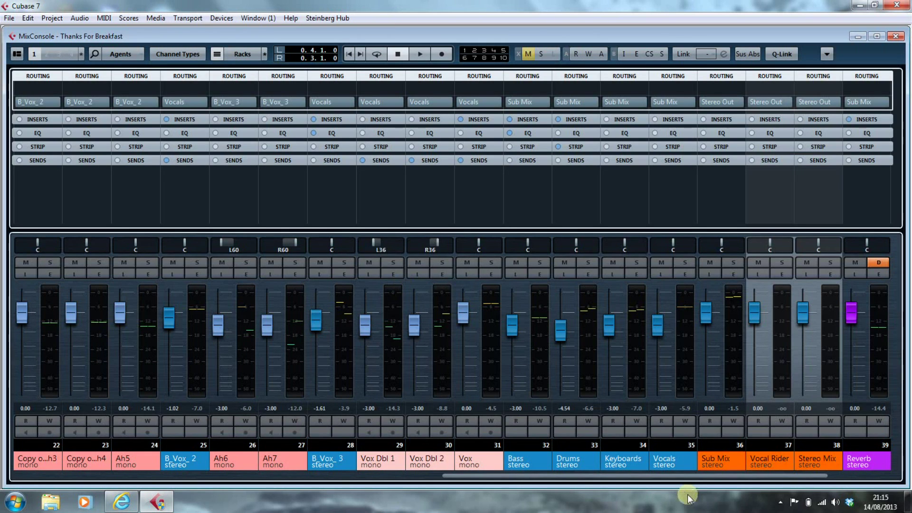
{"action": "left_click_drag", "start_coordinate": [688, 475], "coordinate": [760, 483]}
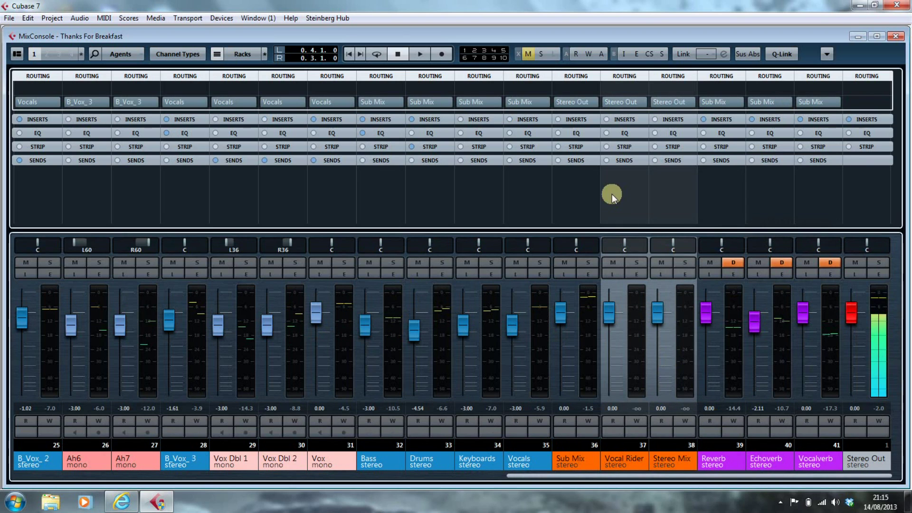
{"action": "left_click", "coordinate": [572, 101]}
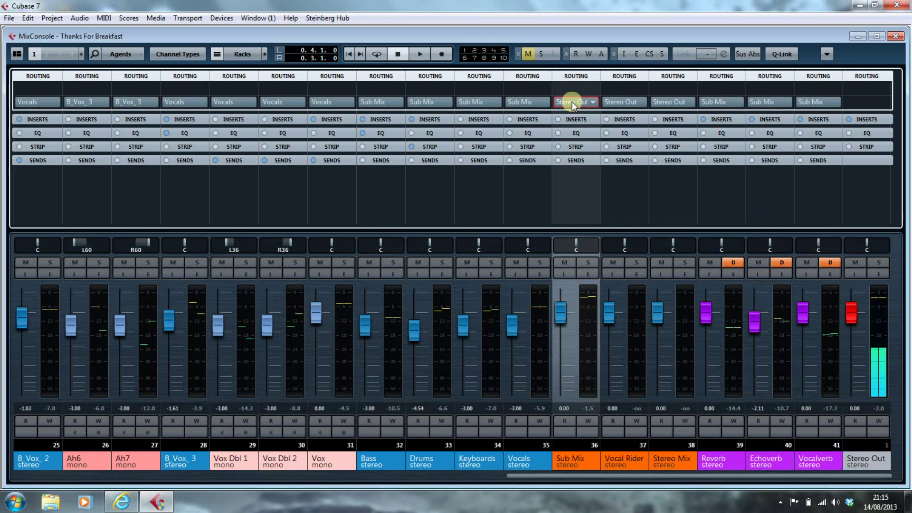
{"action": "left_click", "coordinate": [591, 102]}
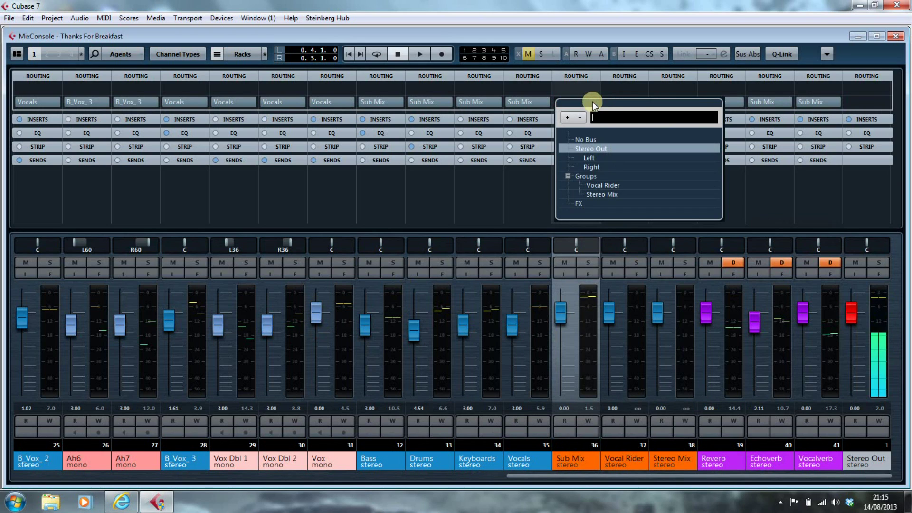
{"action": "left_click", "coordinate": [592, 194]}
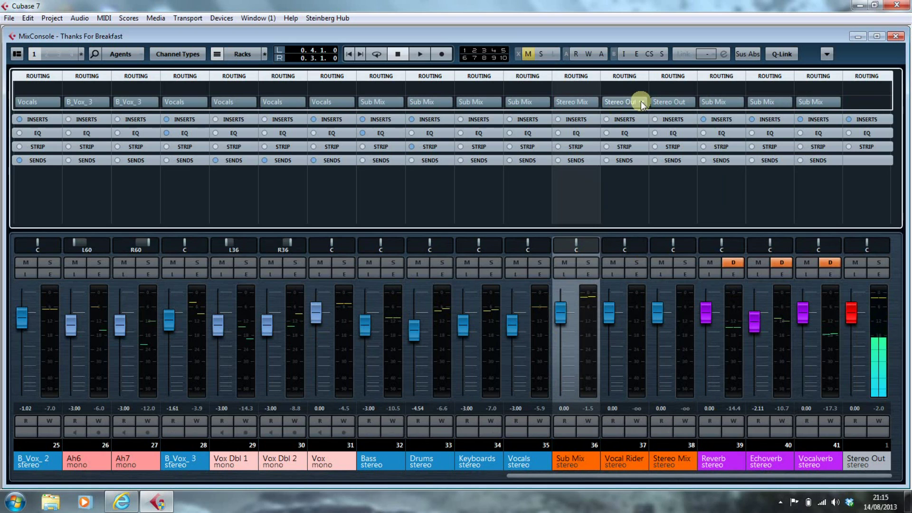
{"action": "left_click", "coordinate": [641, 101]}
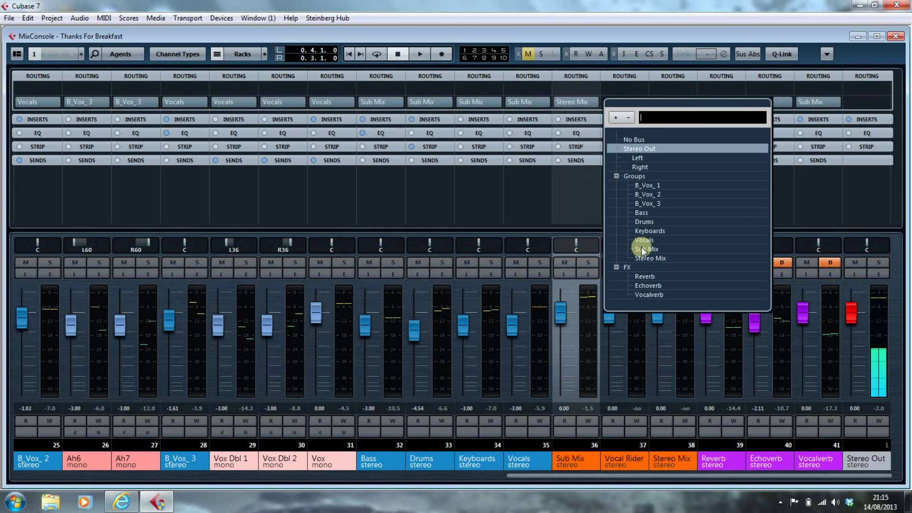
{"action": "left_click", "coordinate": [651, 257]}
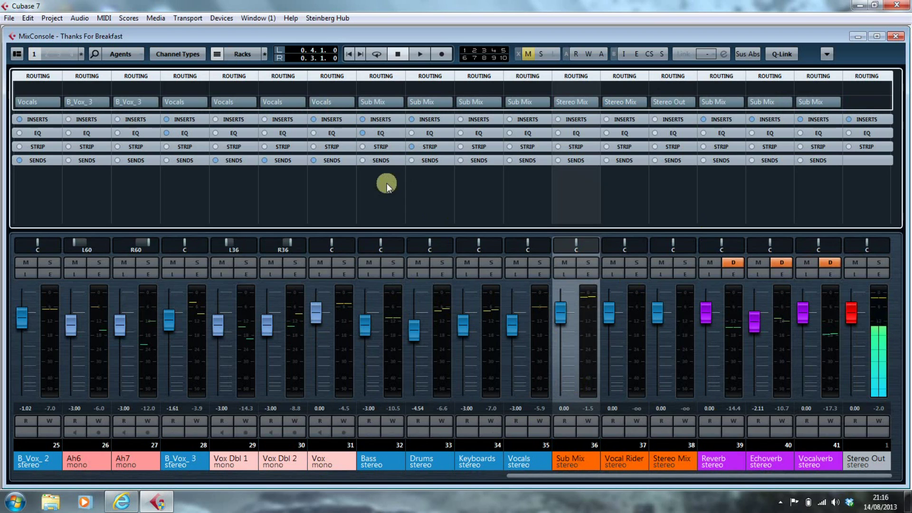
- Route the output of the lead Vox channel to the Vocal Rider group
{"action": "left_click", "coordinate": [348, 101]}
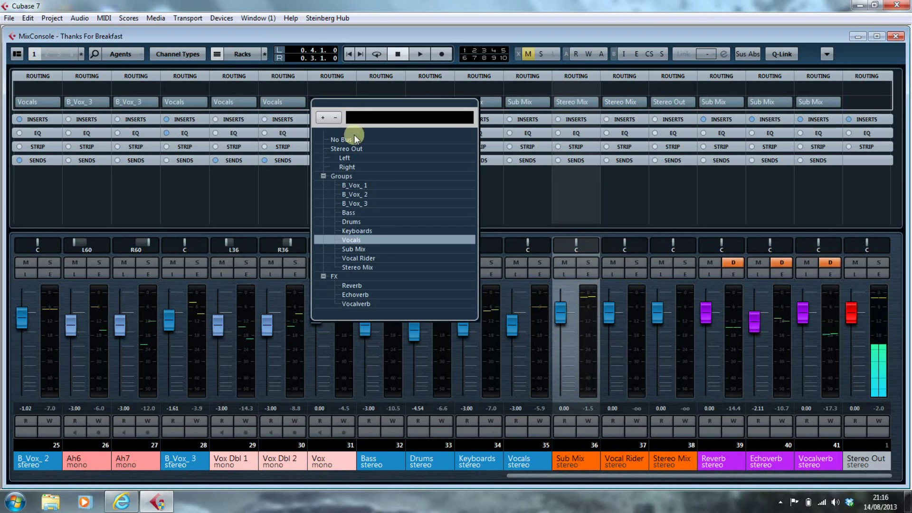
{"action": "left_click", "coordinate": [358, 258]}
{"action": "mouse_move", "coordinate": [449, 249]}
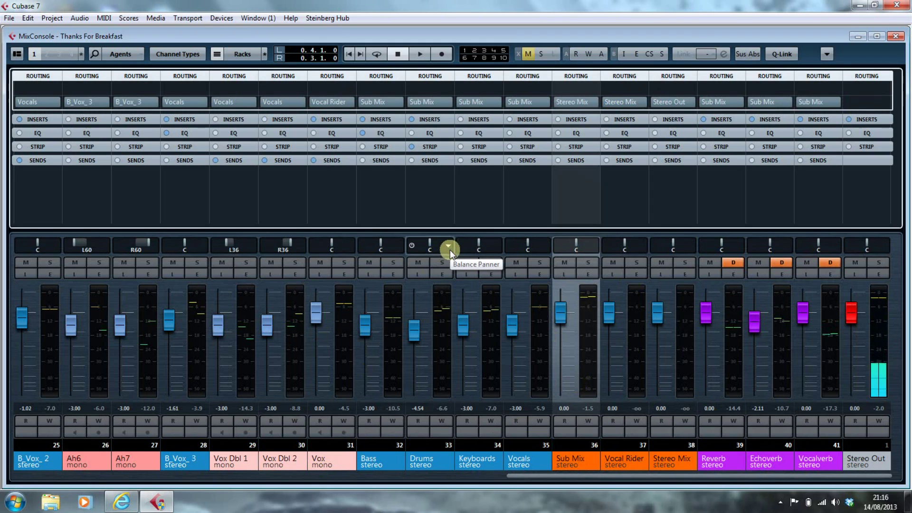
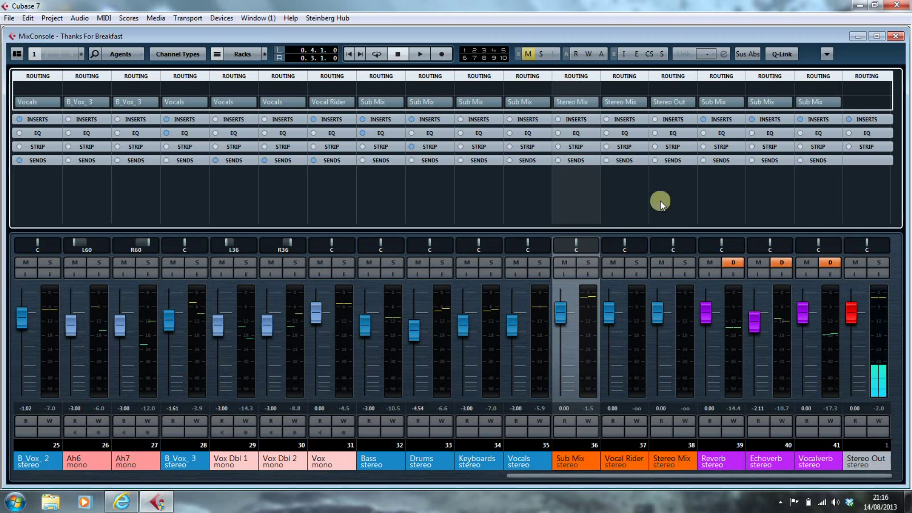
- Load the Vocal Rider Stereo plug-in in the second insert slot of the Vocal Rider channel and move its window clear of the Vox inserts
{"action": "left_click", "coordinate": [624, 119]}
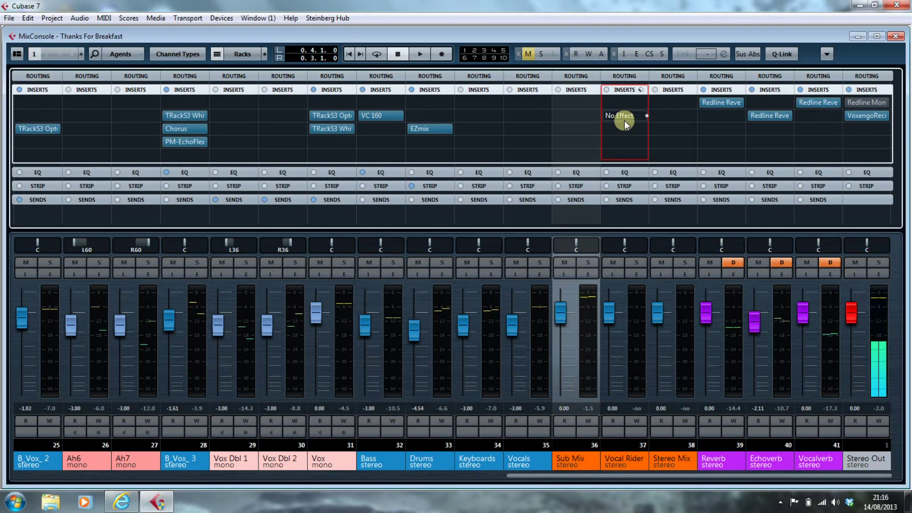
{"action": "left_click", "coordinate": [635, 115]}
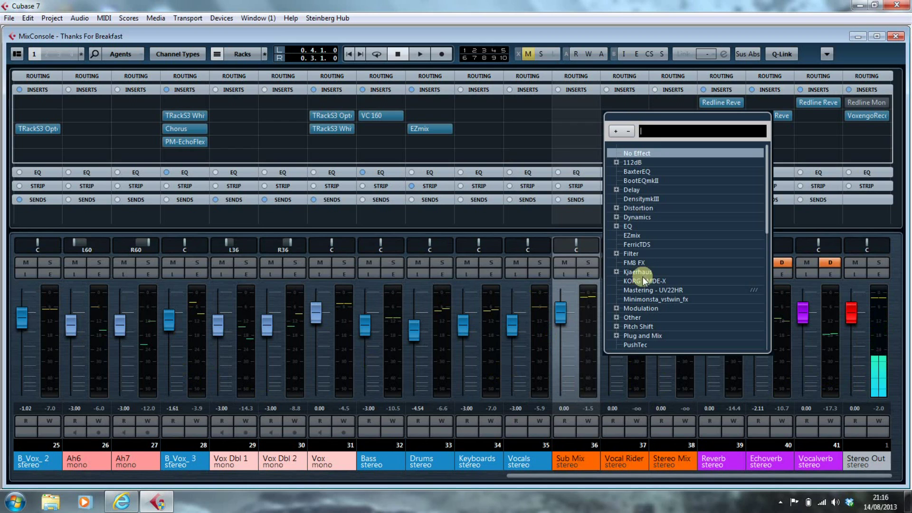
{"action": "scroll", "coordinate": [645, 279], "scroll_direction": "down", "scroll_amount": 15}
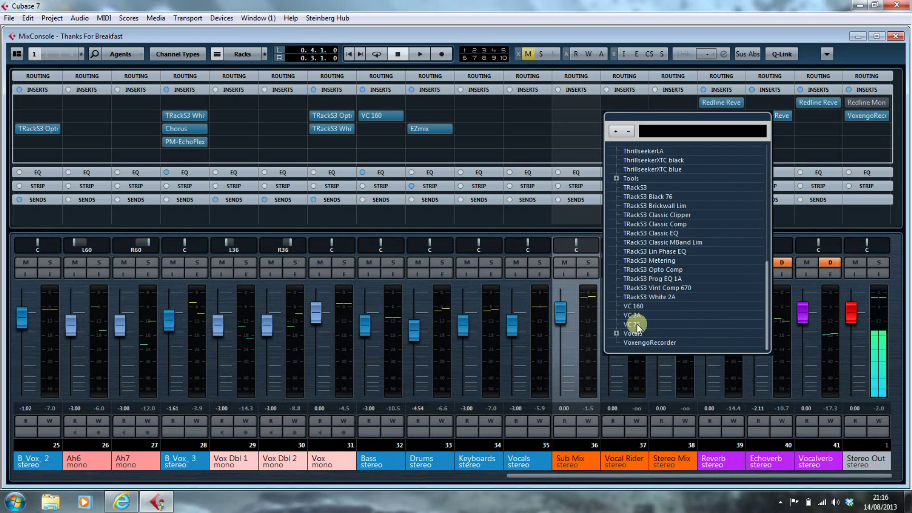
{"action": "left_click", "coordinate": [616, 333]}
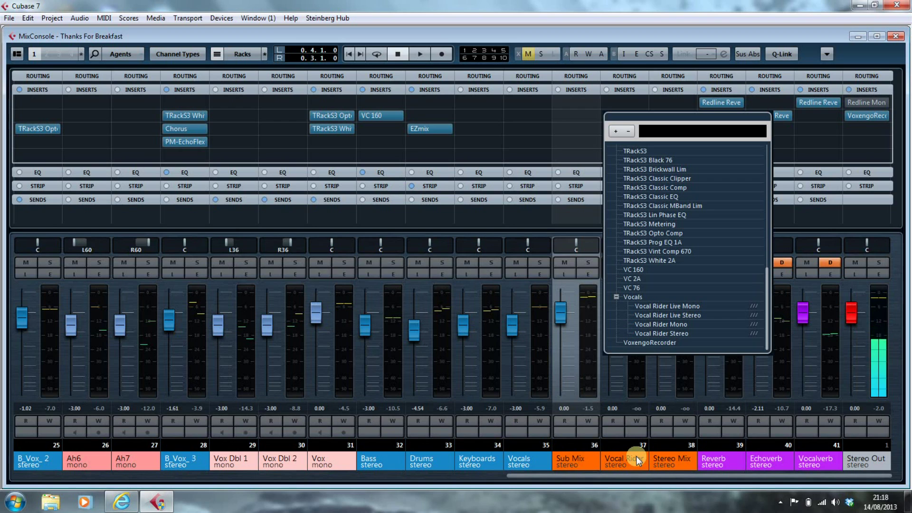
{"action": "left_click", "coordinate": [685, 333]}
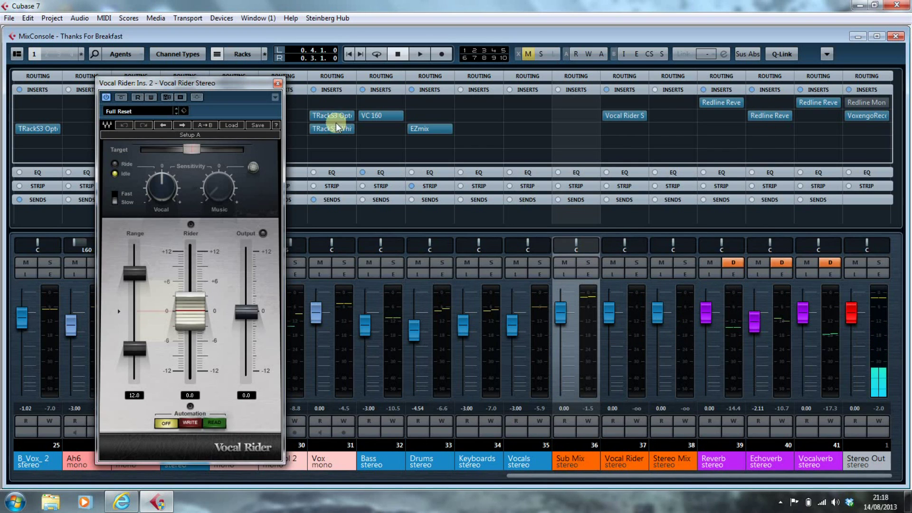
{"action": "left_click_drag", "start_coordinate": [239, 81], "coordinate": [486, 61]}
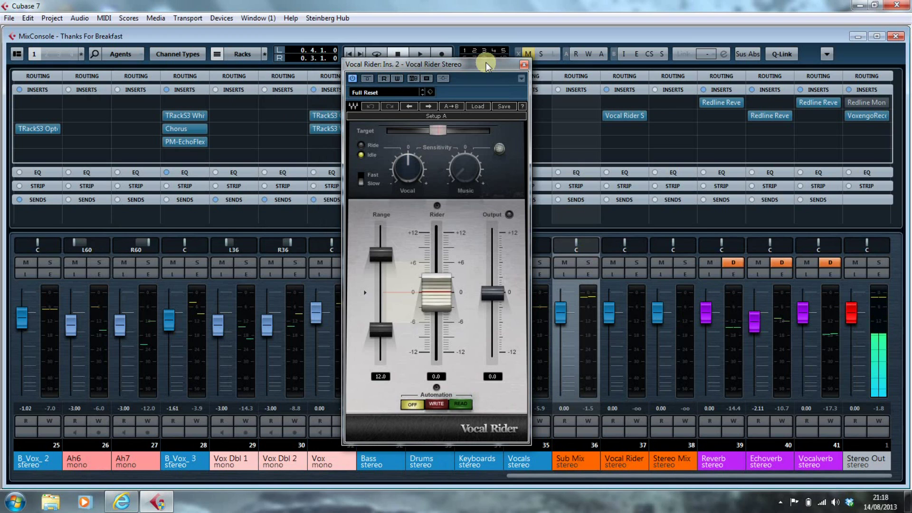
- Activate side-chaining on the Vocal Rider plug-in and enable a send from the Sub Mix channel to its side-chain input
{"action": "left_click", "coordinate": [445, 79]}
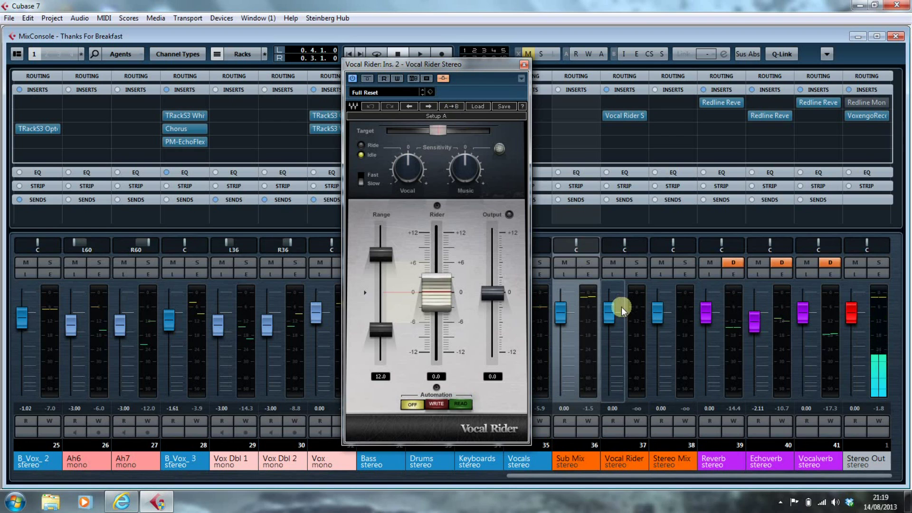
{"action": "left_click", "coordinate": [576, 199]}
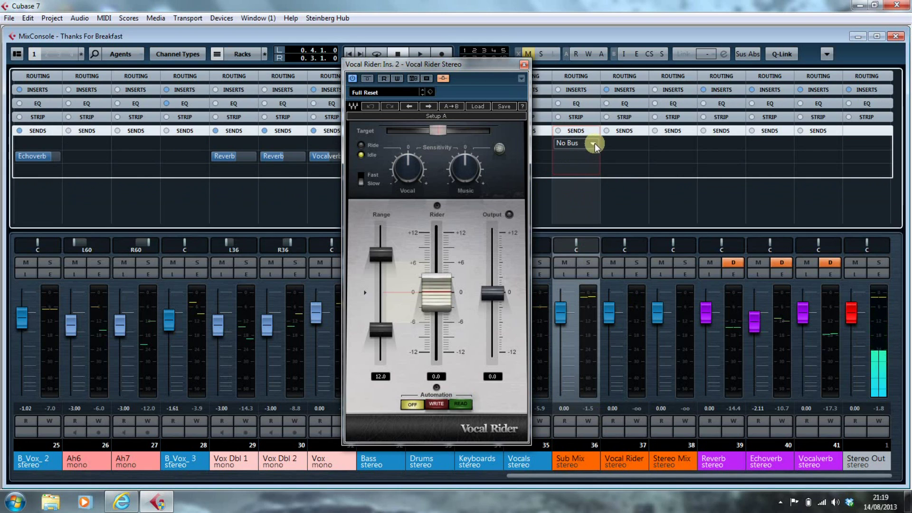
{"action": "left_click", "coordinate": [593, 143]}
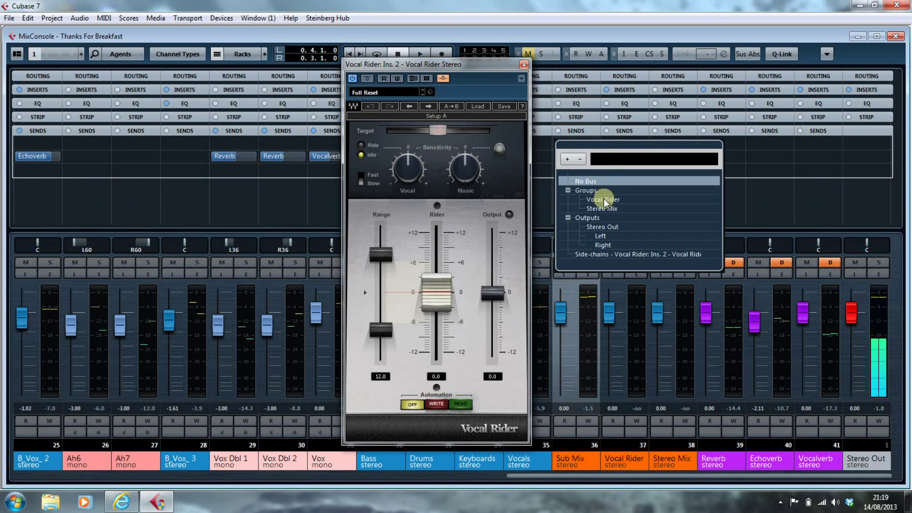
{"action": "left_click", "coordinate": [609, 253]}
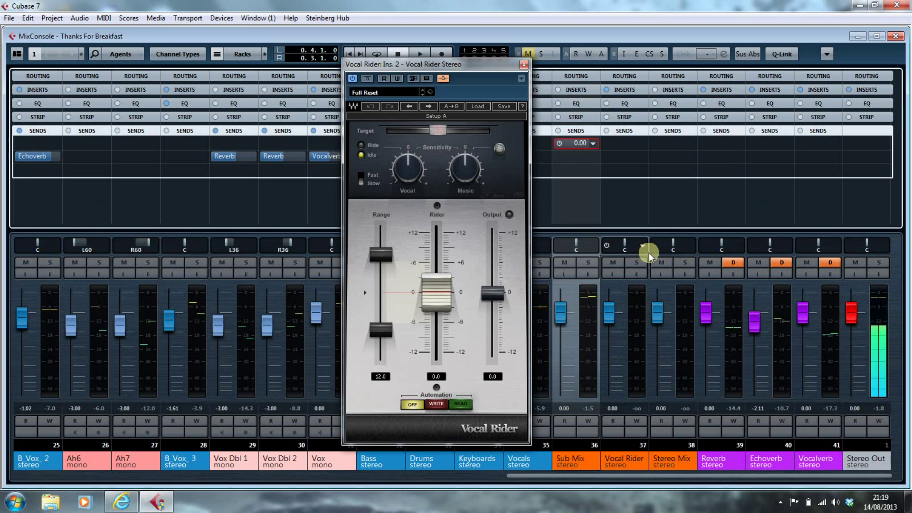
{"action": "left_click", "coordinate": [558, 143]}
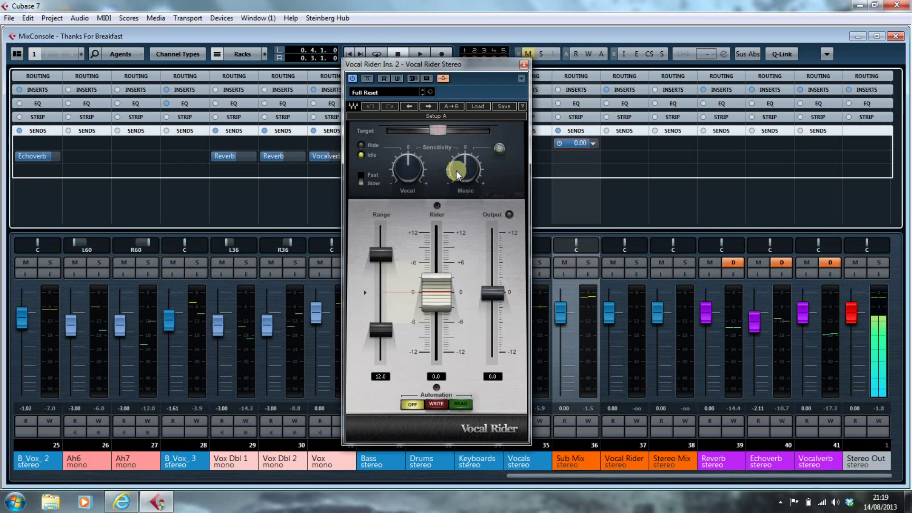
- Switch to Internet Explorer to view the singer's website home page, and return to Cubase
{"action": "mouse_move", "coordinate": [441, 132]}
{"action": "left_click", "coordinate": [124, 507]}
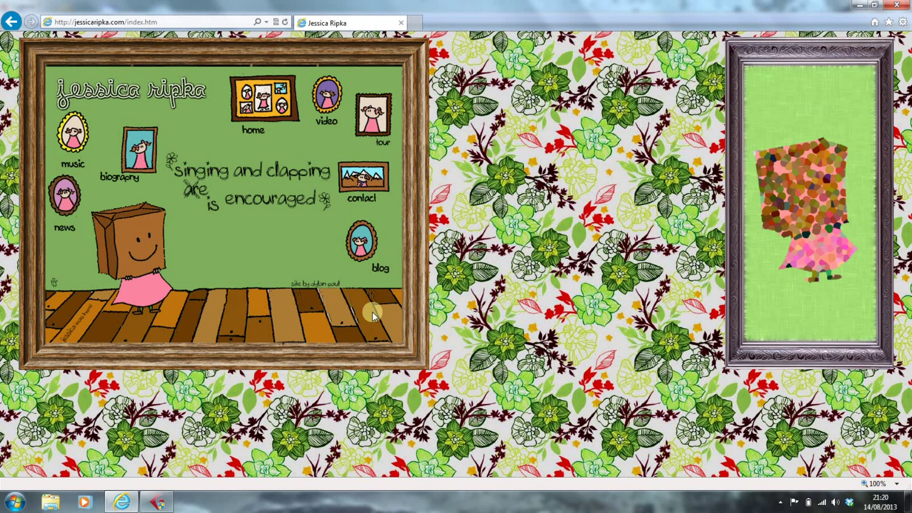
{"action": "key", "text": "alt+Tab"}
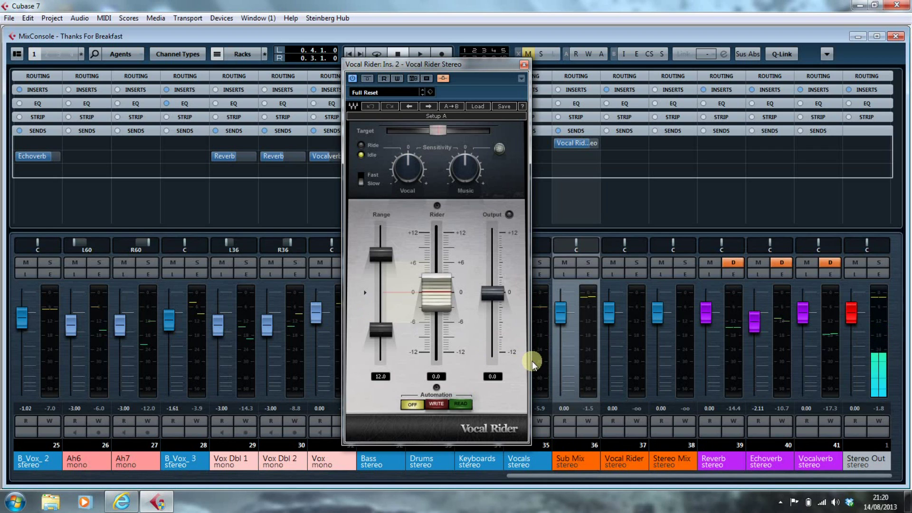
- Play two short passages of the song to check how Vocal Rider's target meter, music sensitivity indicator and rider fader respond
{"action": "key", "text": "space"}
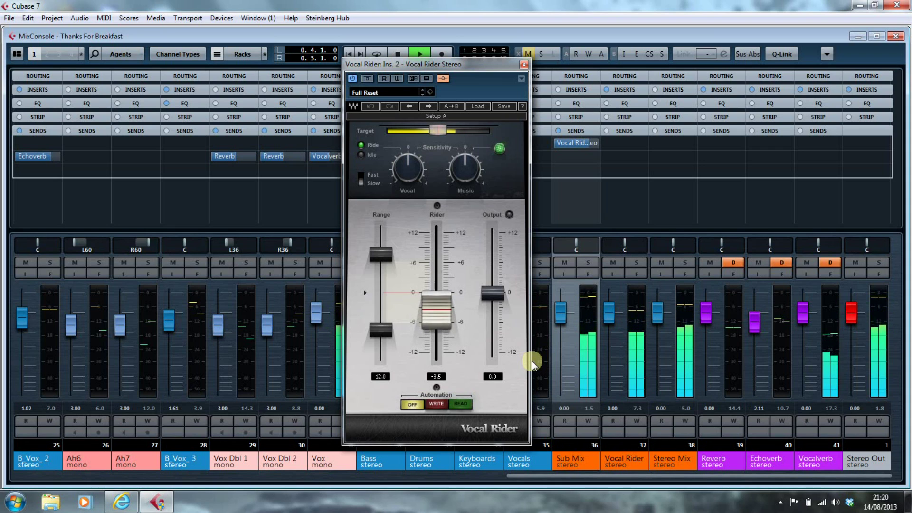
{"action": "key", "text": "space"}
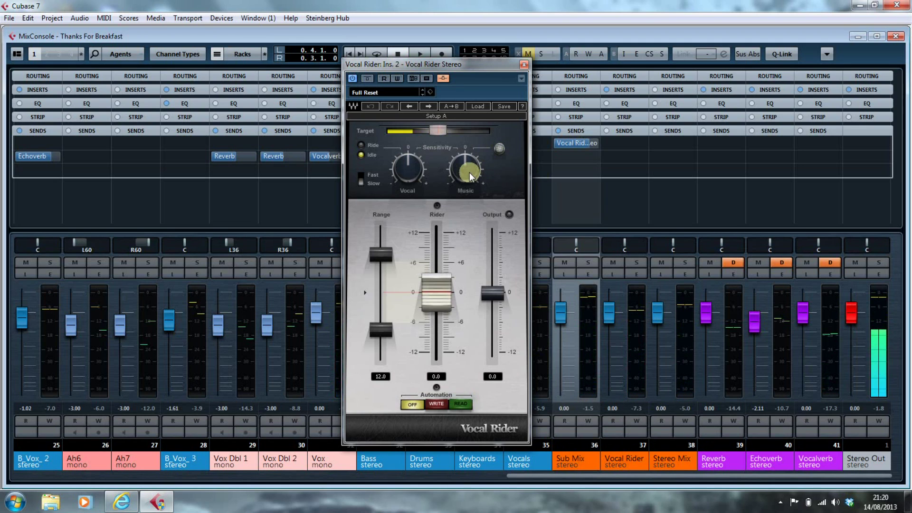
{"action": "mouse_move", "coordinate": [405, 165]}
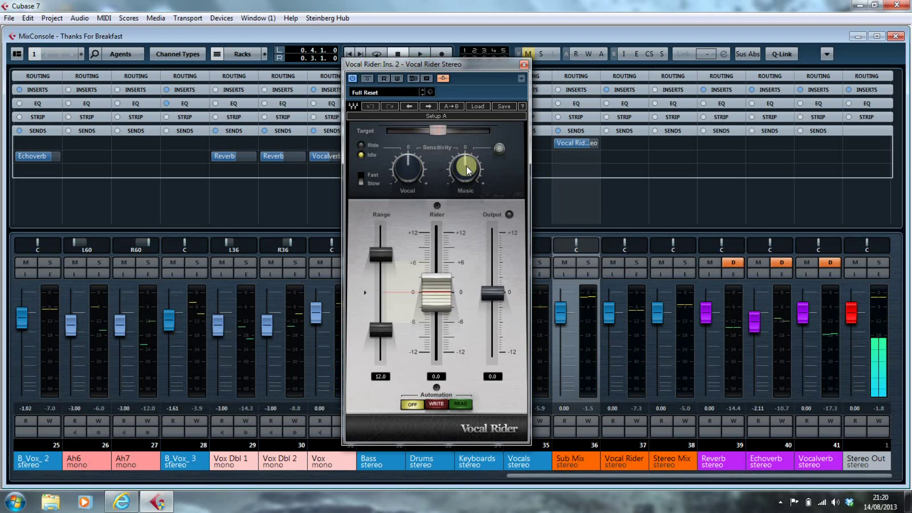
{"action": "mouse_move", "coordinate": [466, 170]}
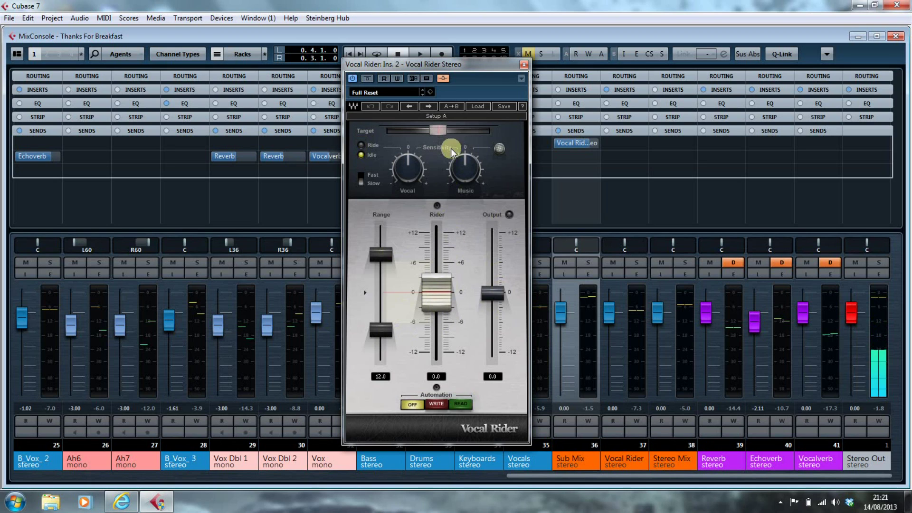
{"action": "mouse_move", "coordinate": [443, 133]}
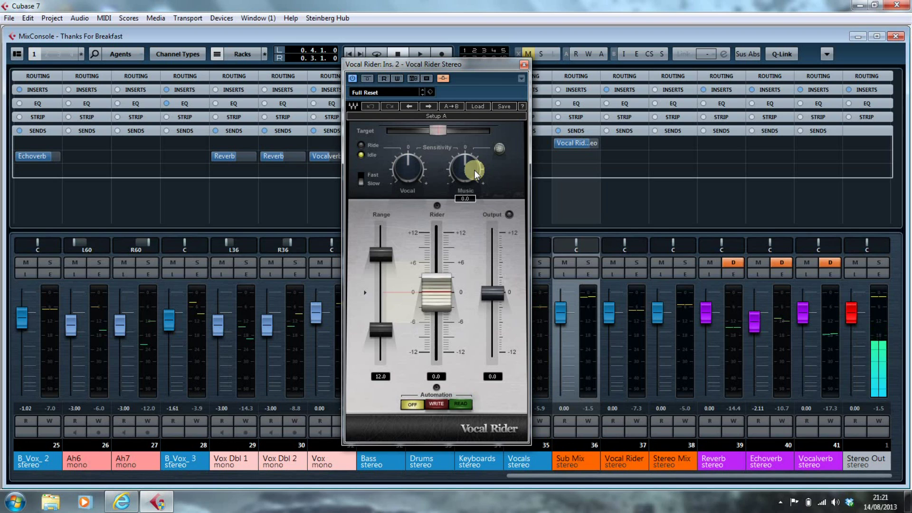
{"action": "key", "text": "space"}
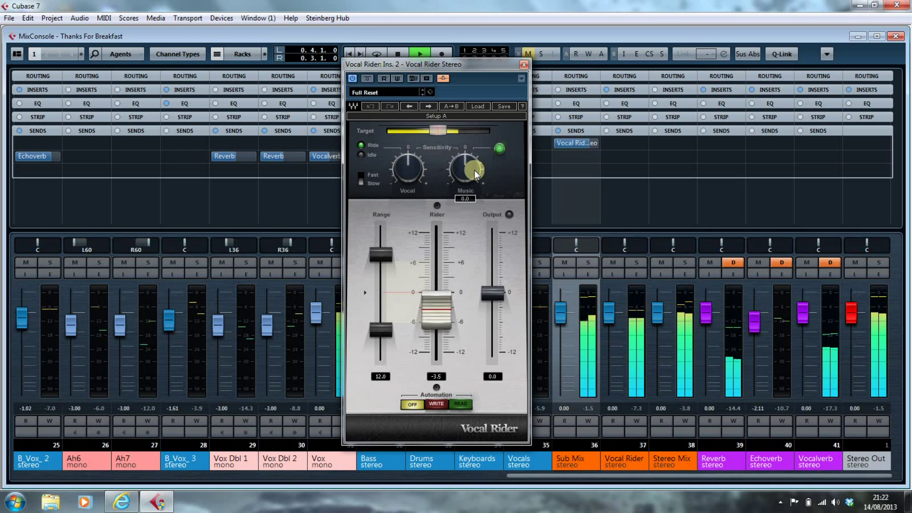
{"action": "key", "text": "space"}
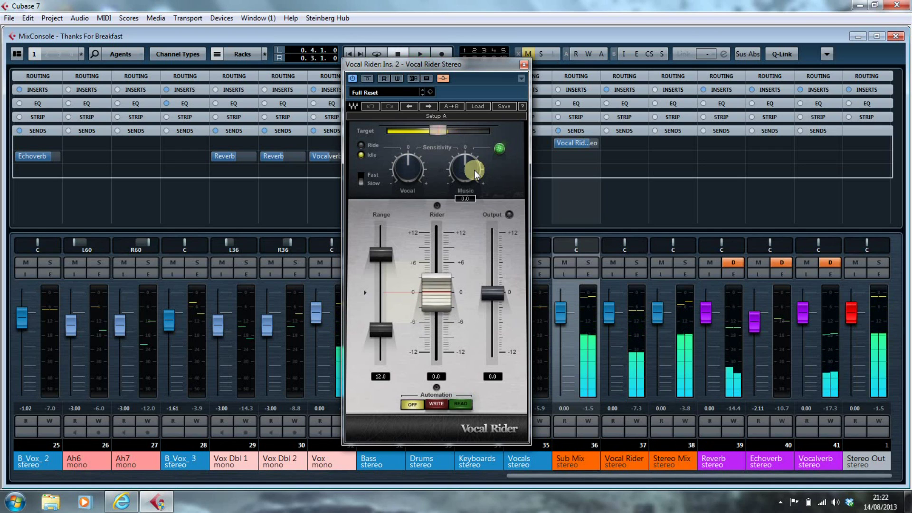